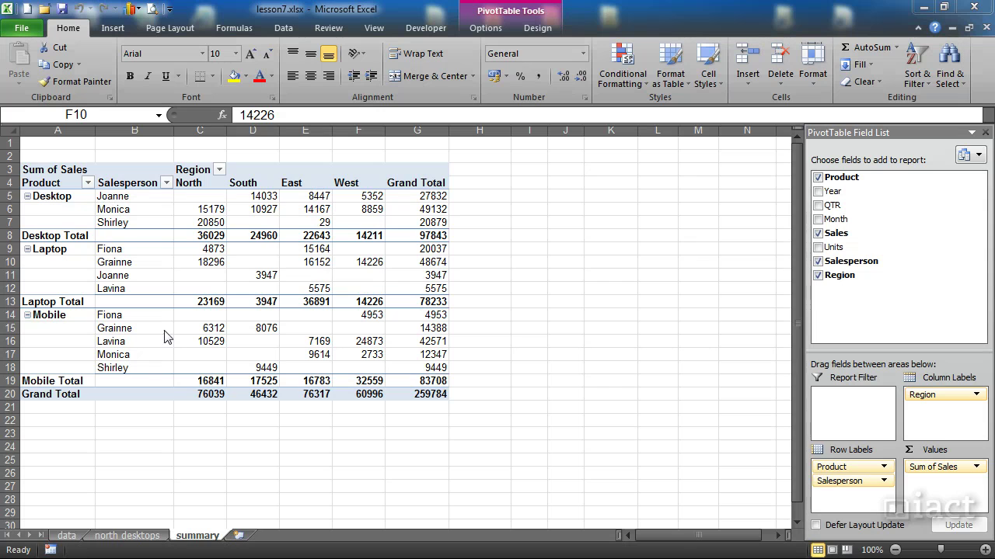
- Copy the whole PivotTable in A3:G20 and paste a duplicate starting at cell A24 of the summary sheet
left_click_drag(56, 171, 447, 395)
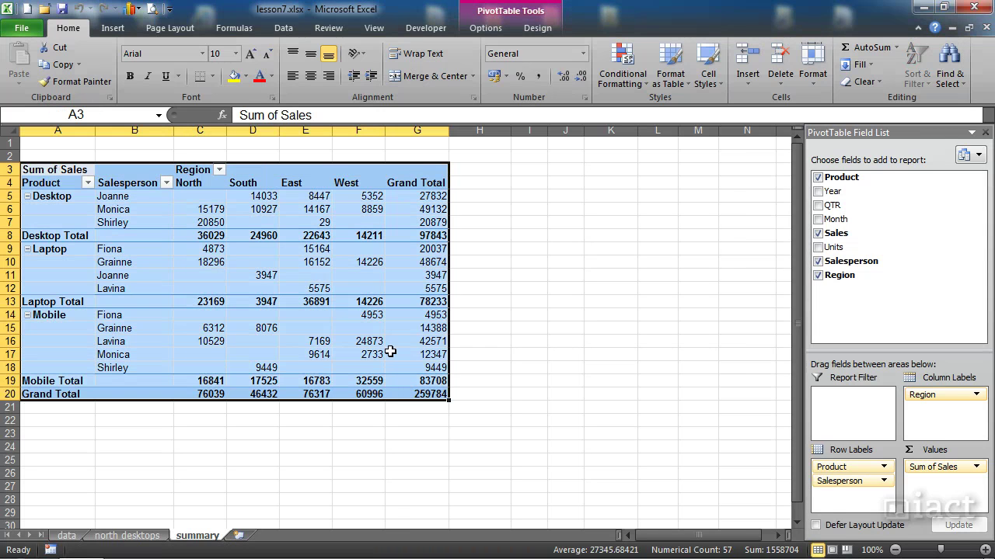
left_click(65, 68)
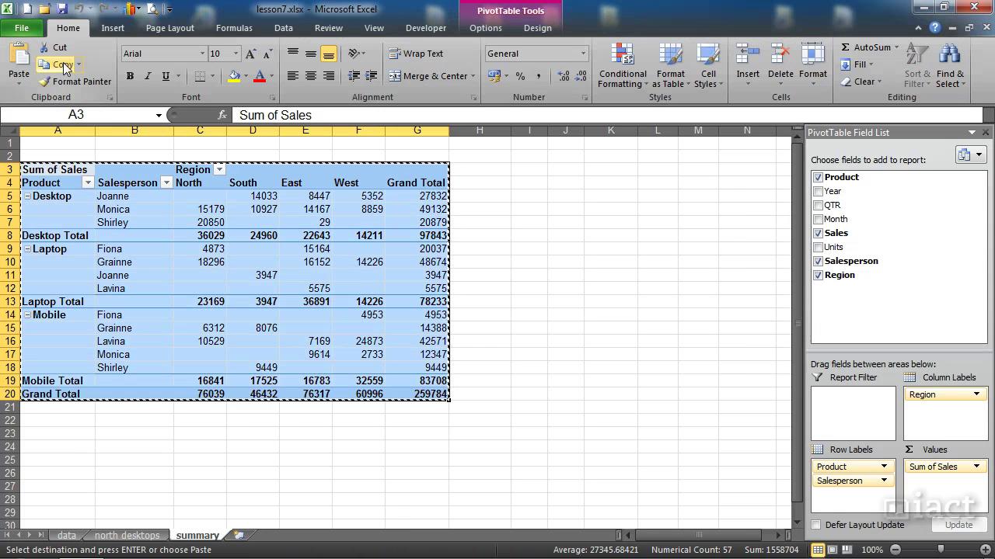
left_click(42, 446)
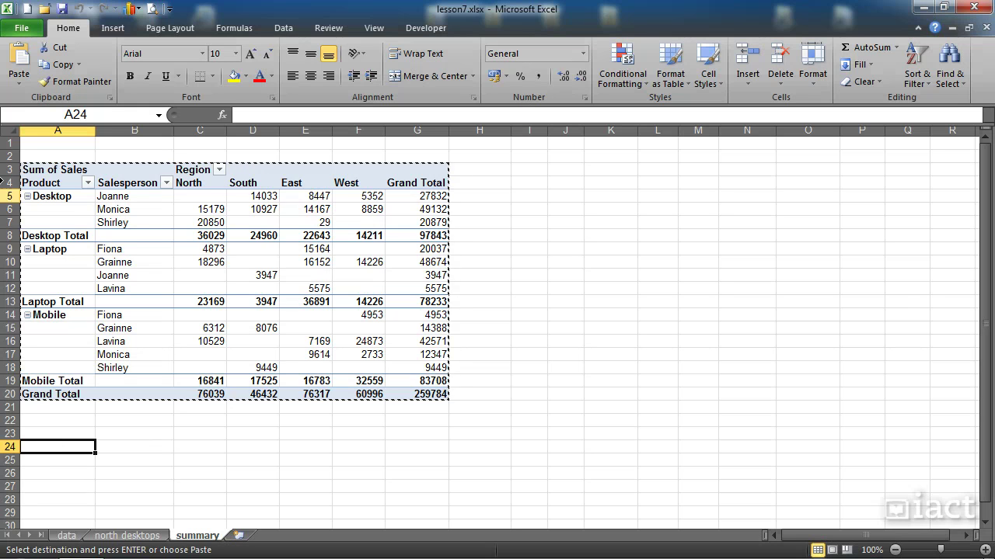
left_click(19, 77)
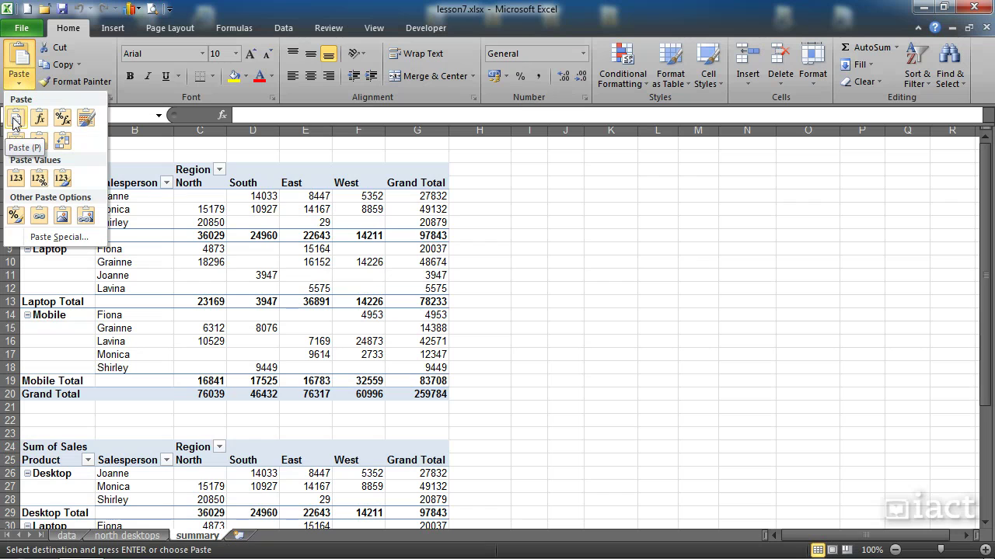
left_click(13, 121)
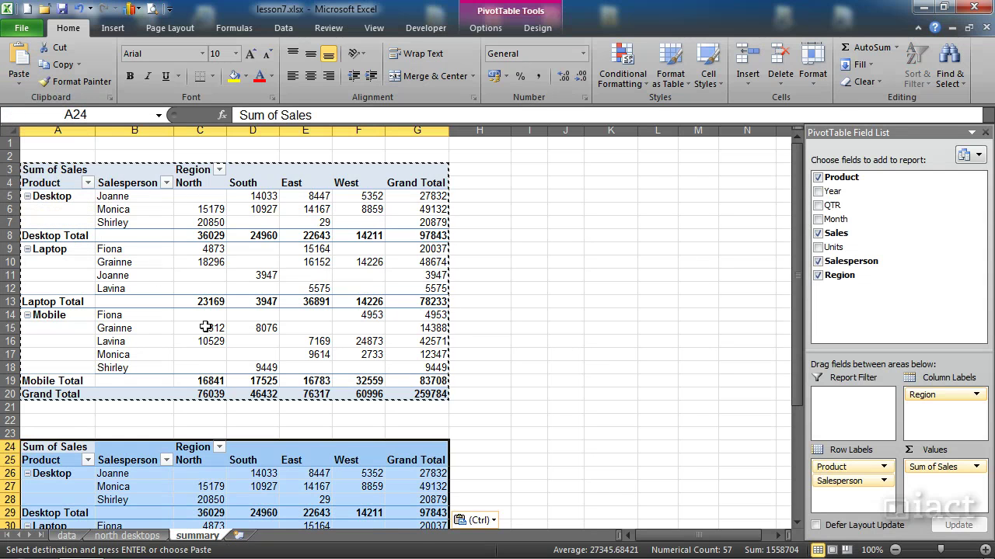
left_click(531, 418)
key("Escape")
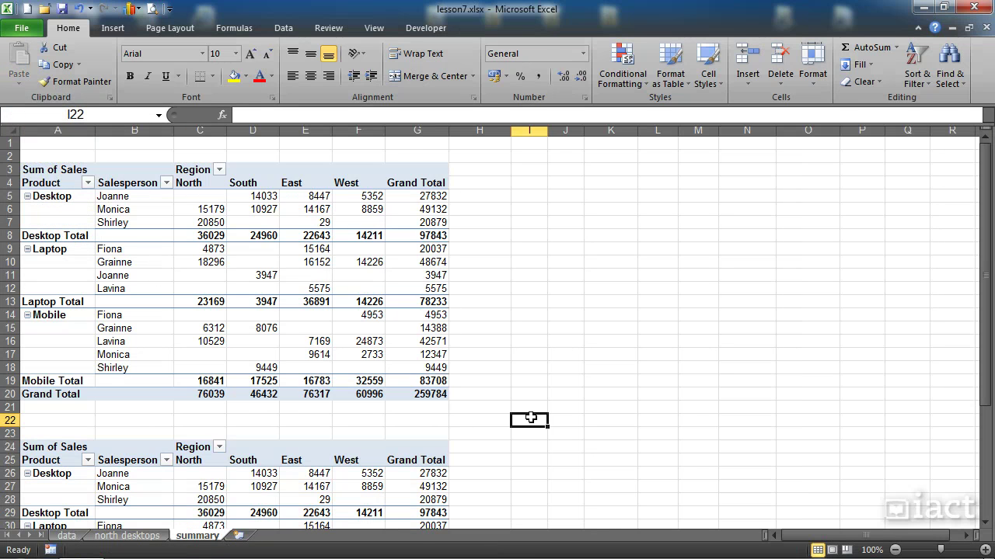
- Look over the original PivotTable and the pasted copy below it on the summary sheet
scroll(530, 418, "down", 1)
scroll(530, 418, "down", 1)
scroll(531, 419, "up", 2)
left_click(286, 289)
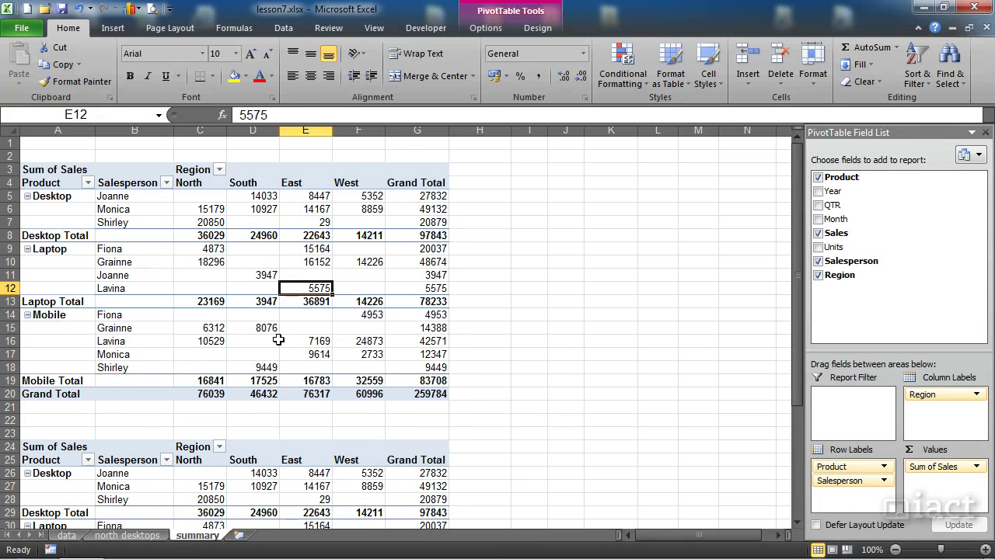
scroll(285, 289, "down", 3)
left_click(288, 394)
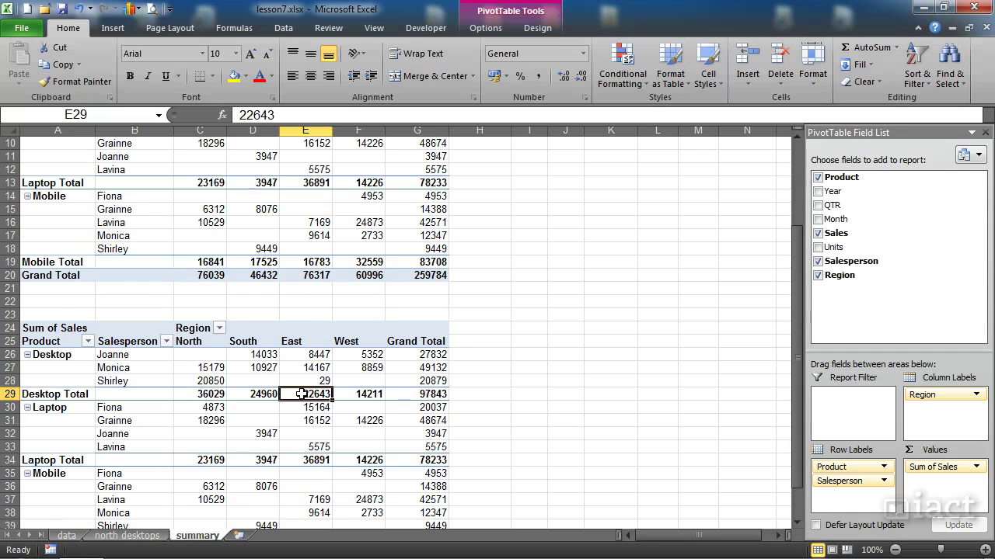
scroll(268, 356, "up", 3)
left_click(234, 275)
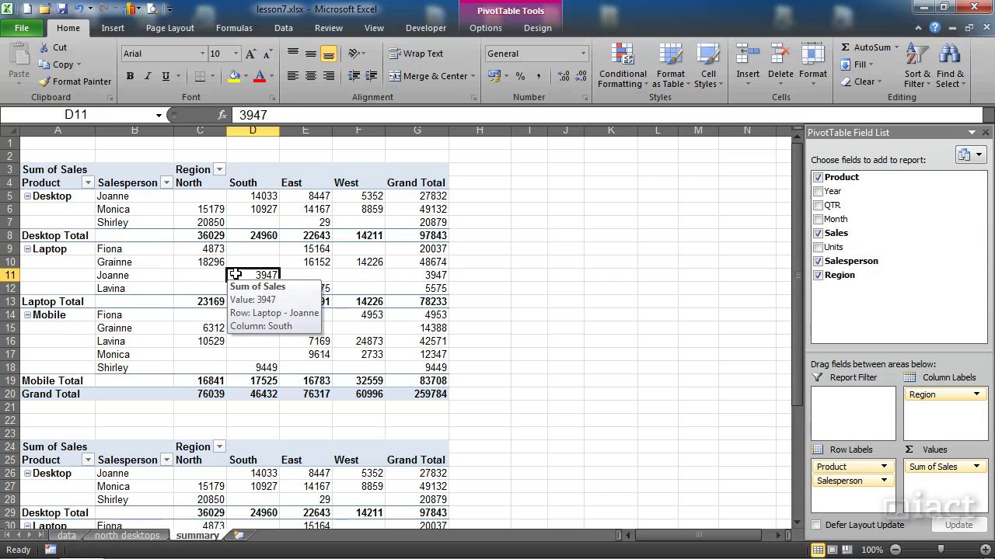
- Compare the PivotTable names of the original table and its copy
left_click(479, 29)
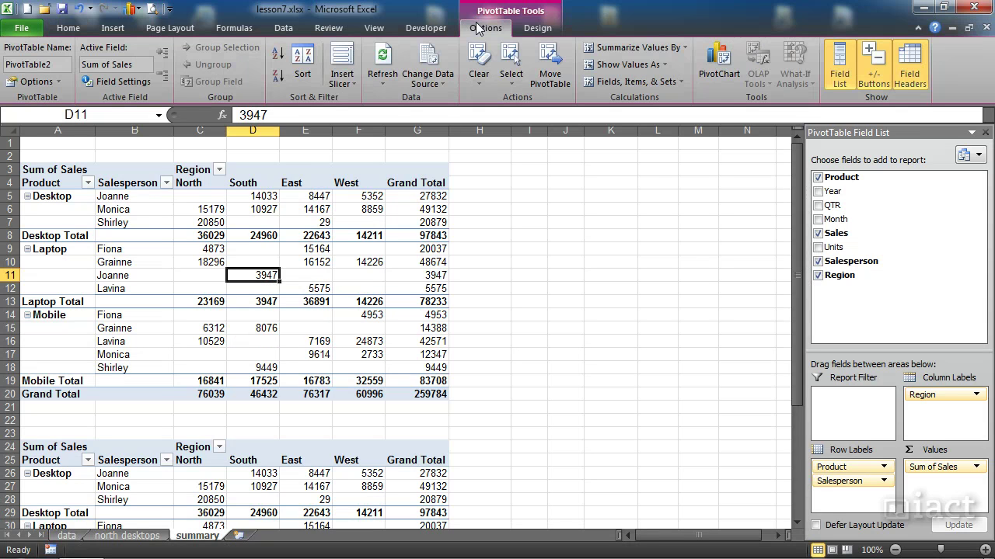
left_click(121, 275)
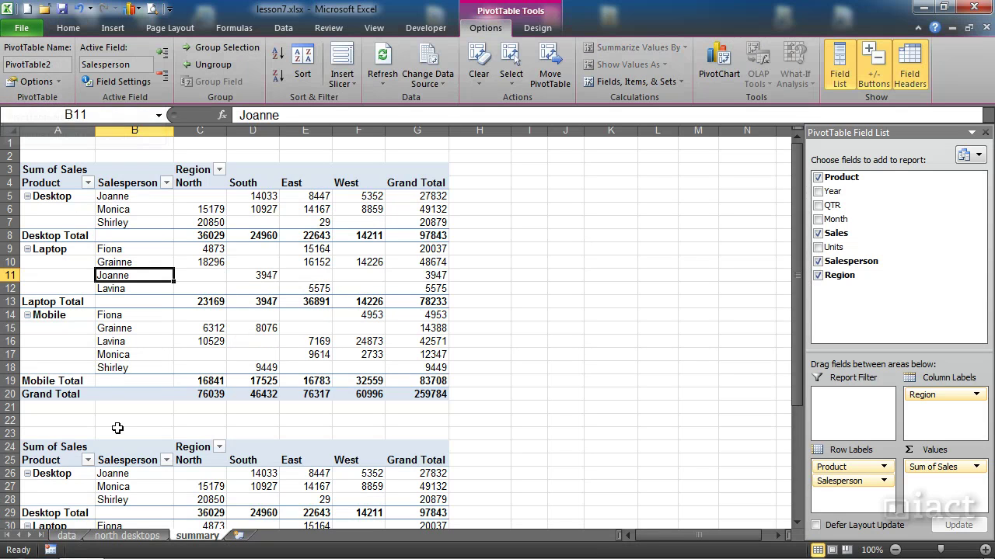
left_click(128, 486)
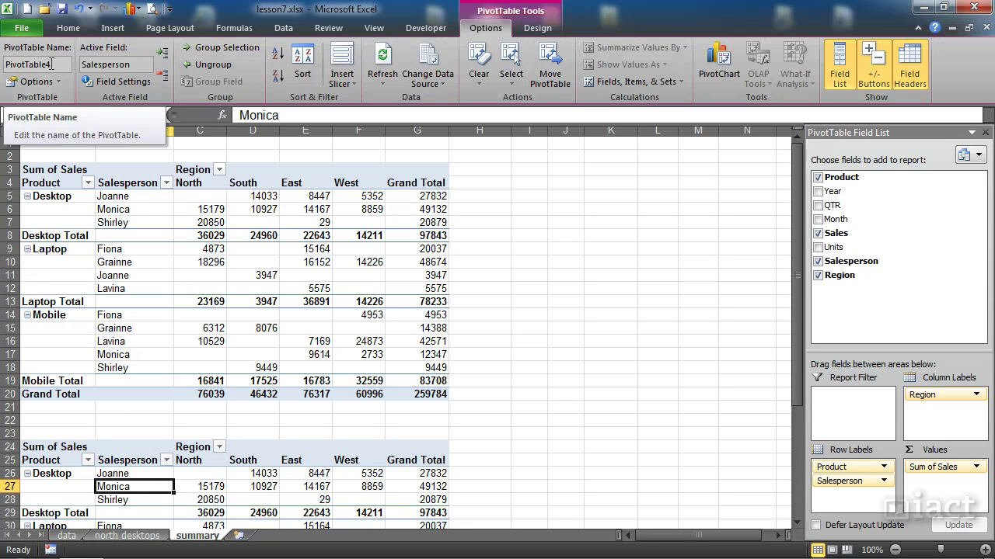
left_click(208, 261)
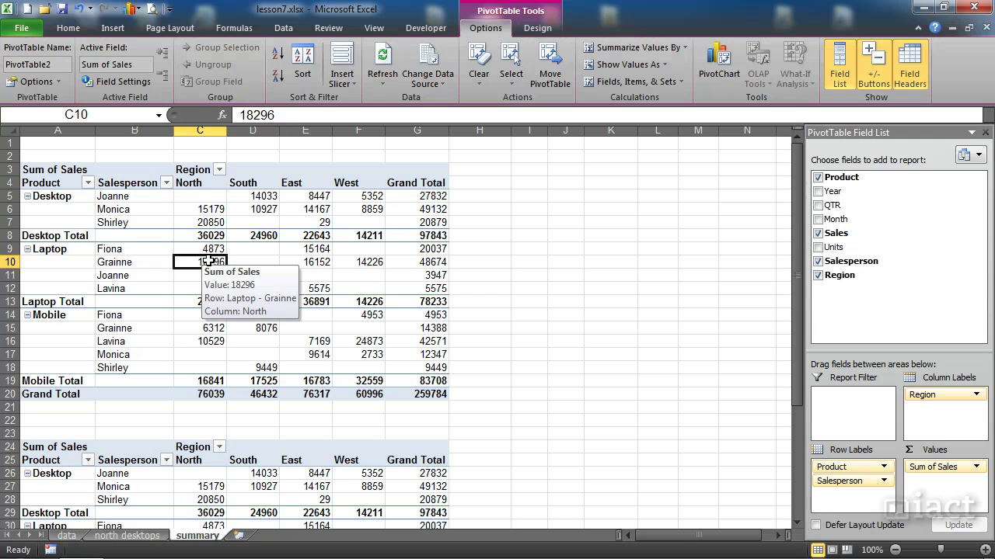
left_click(208, 499)
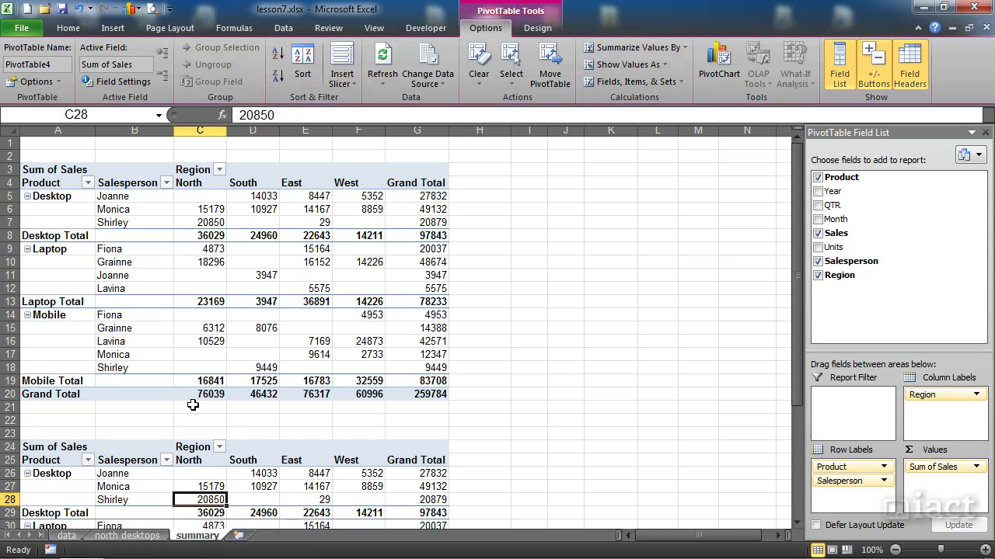
- Filter the upper PivotTable's Region field to show only North and South
left_click(216, 262)
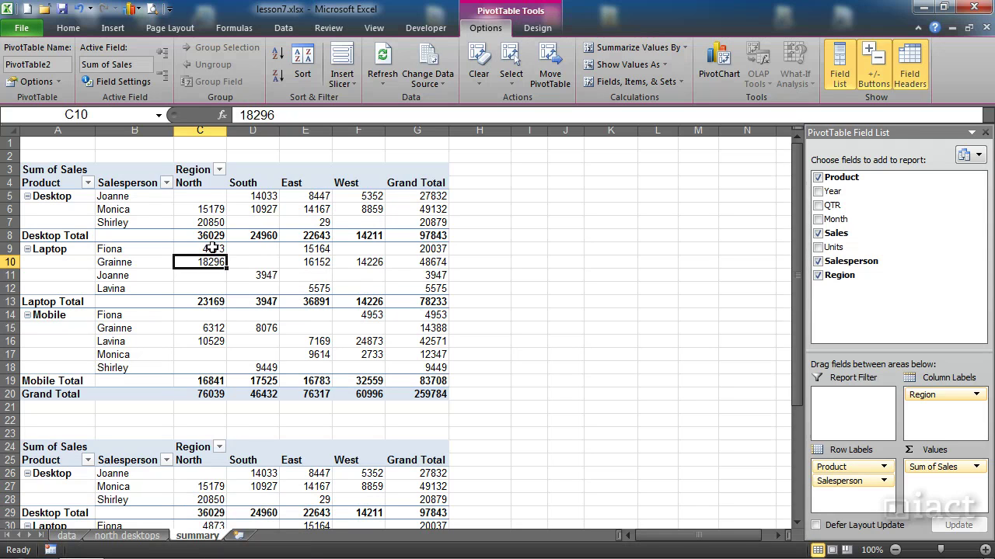
left_click(219, 169)
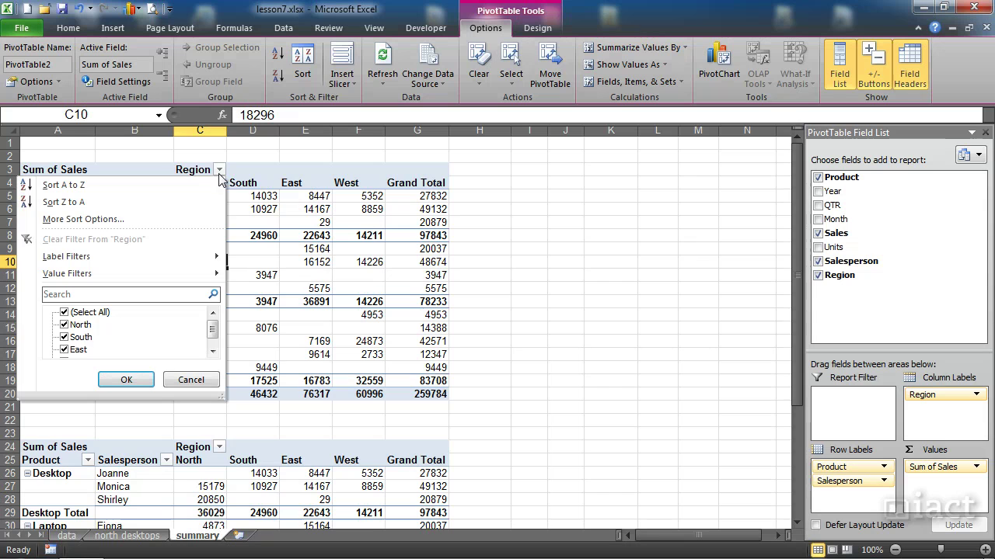
left_click(213, 354)
left_click(64, 337)
left_click(65, 350)
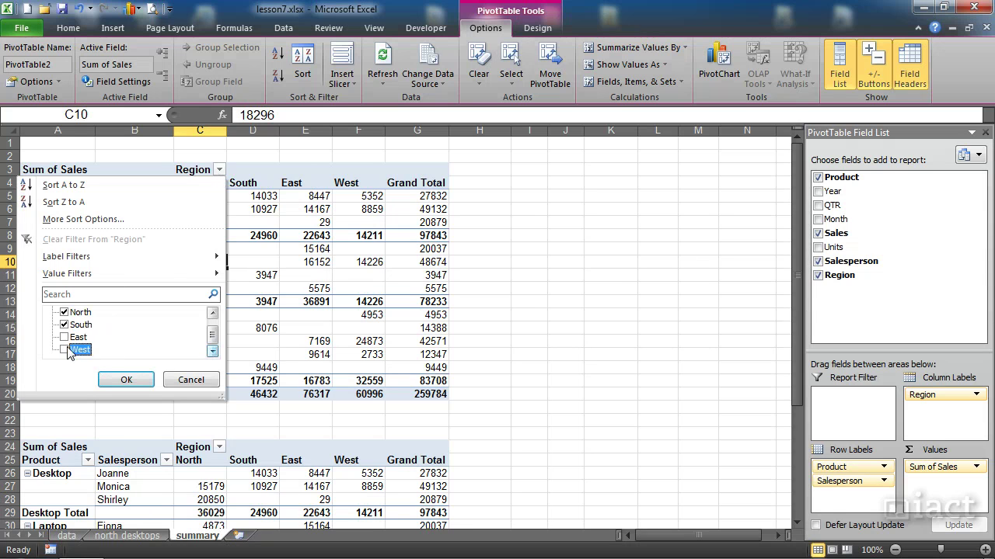
left_click(126, 379)
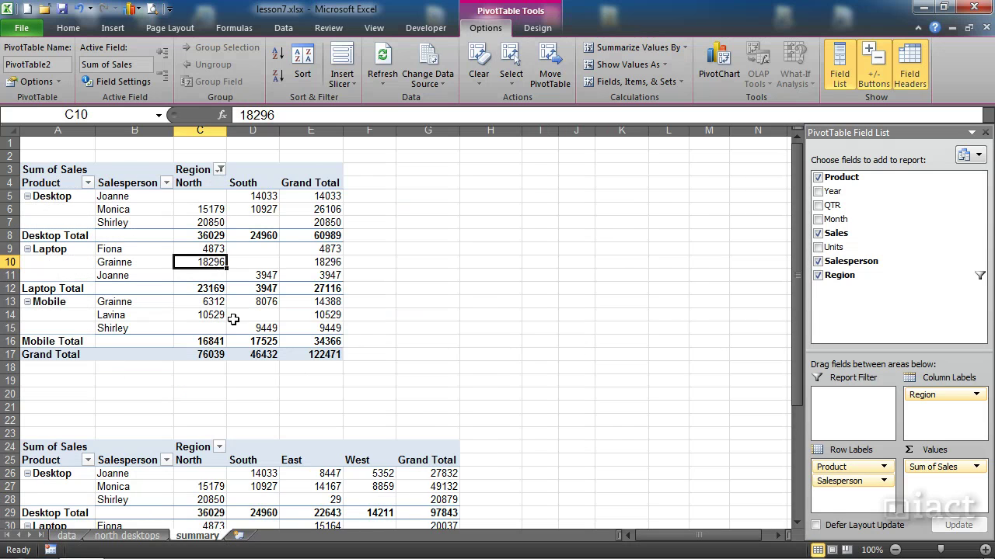
left_click(203, 185)
left_click(244, 183)
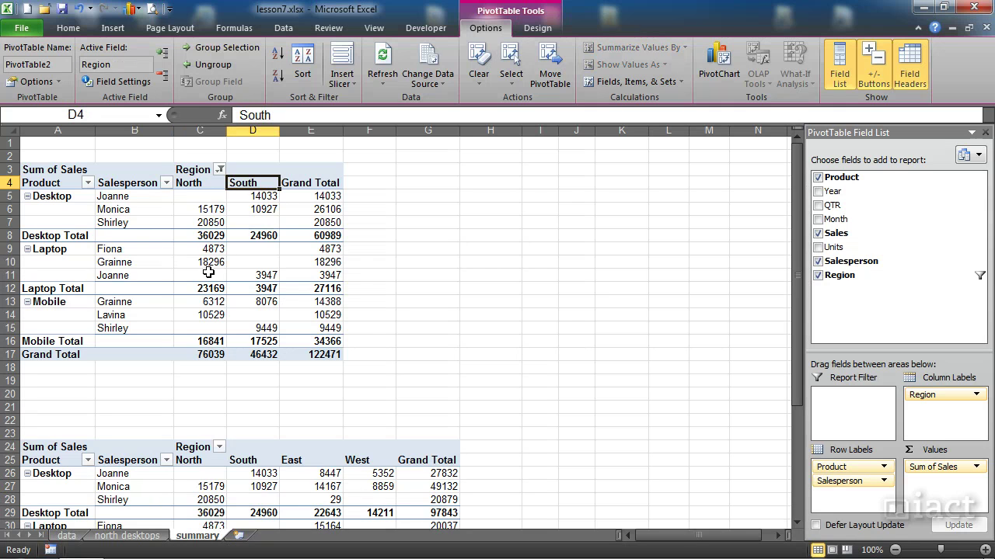
- Filter the lower PivotTable's Region field to show only East and West
scroll(207, 326, "down", 2)
left_click(215, 407)
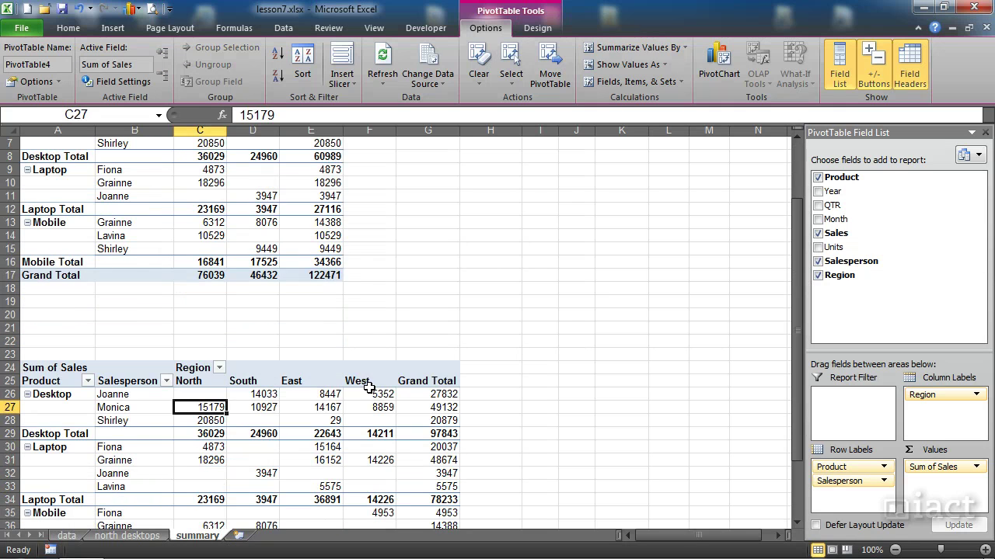
left_click(219, 367)
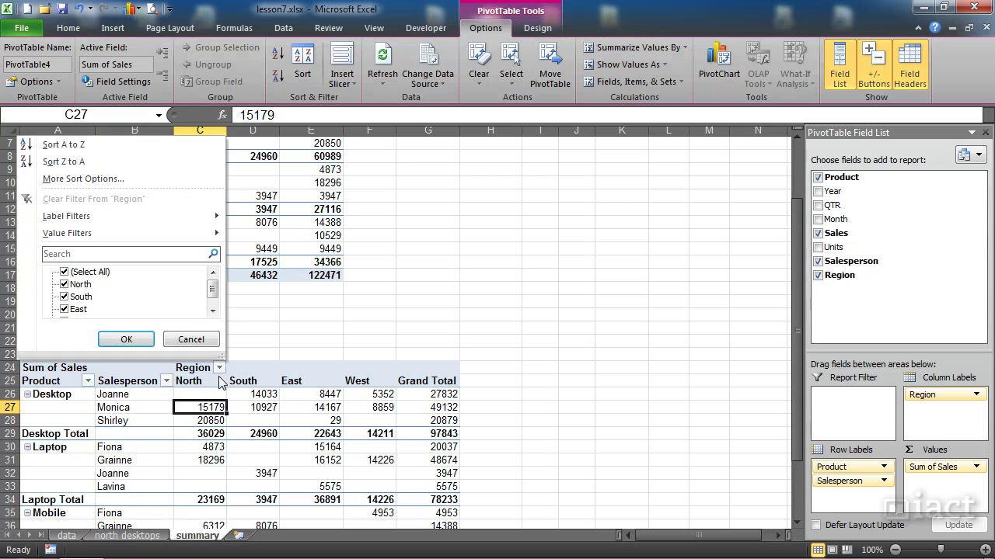
left_click(78, 284)
left_click(78, 297)
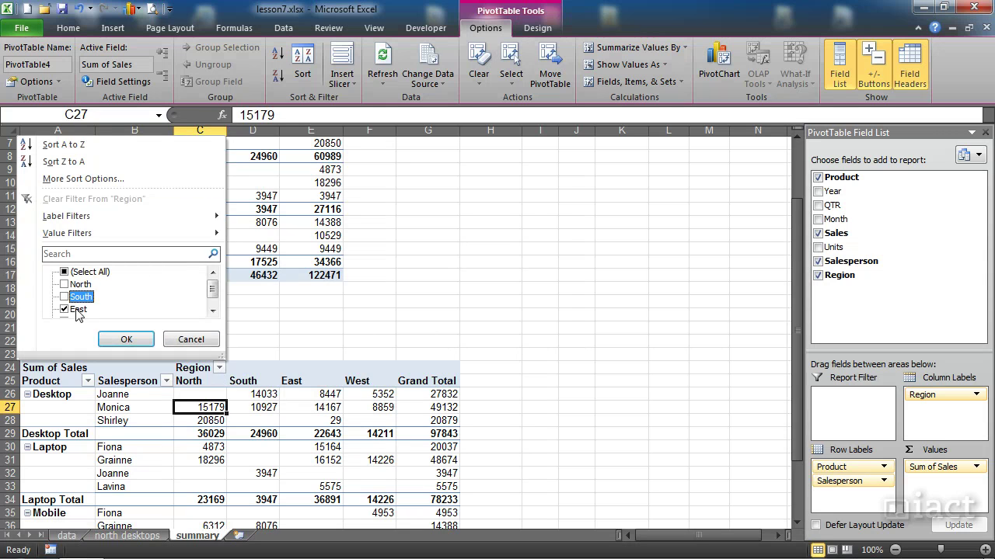
left_click(123, 341)
left_click(241, 381)
left_click(241, 420)
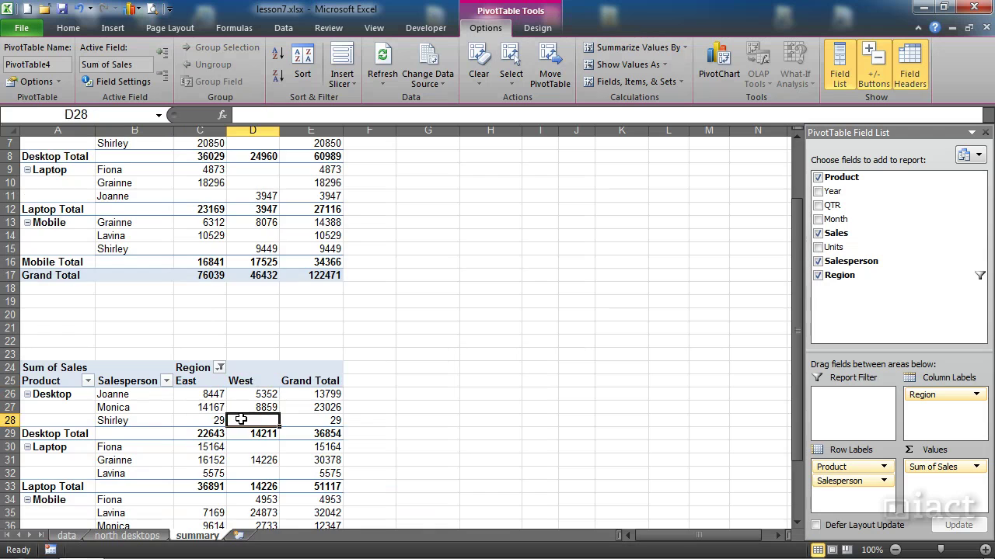
scroll(241, 419, "up", 2)
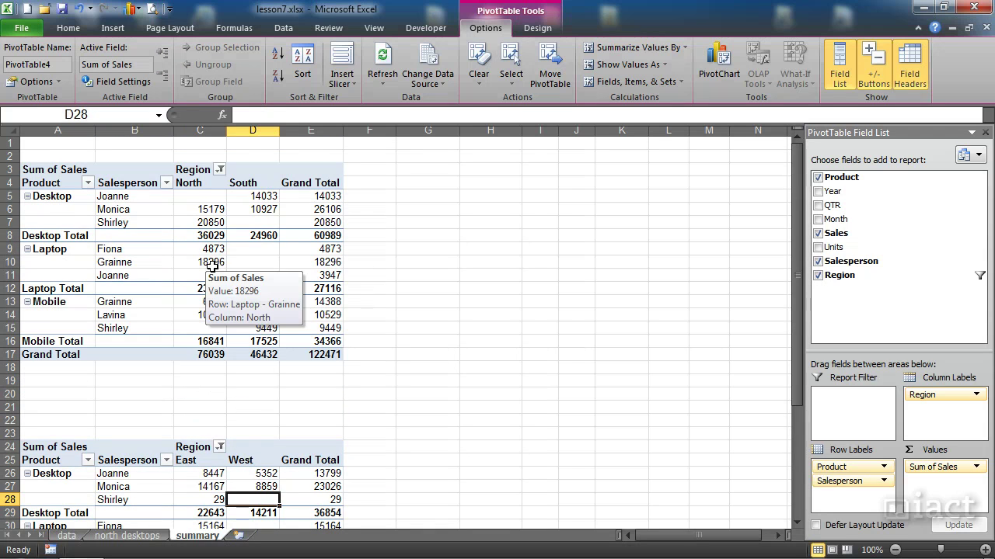
- Copy the filtered North and South PivotTable in A3:E17 and paste it at cell A6 of a new worksheet
left_click(212, 264)
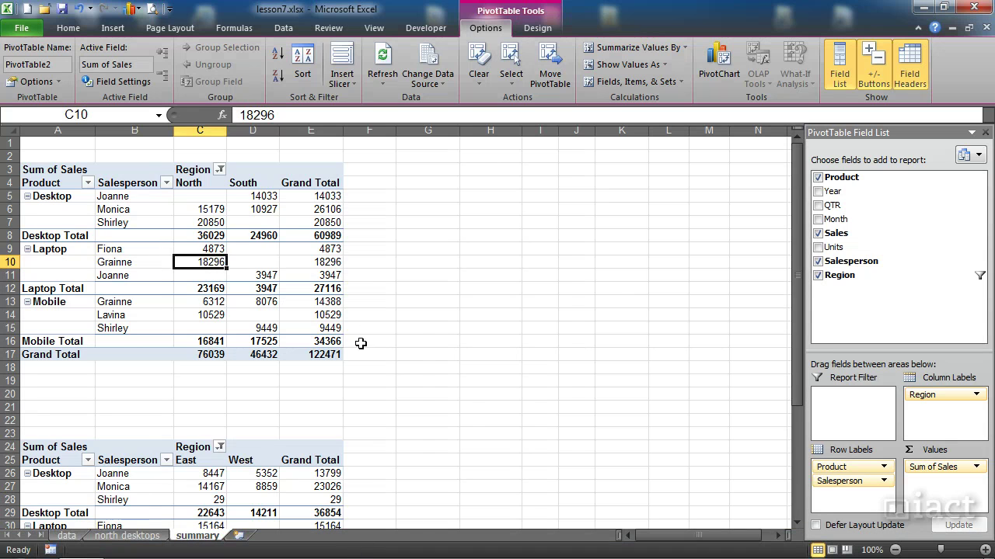
left_click_drag(72, 172, 312, 356)
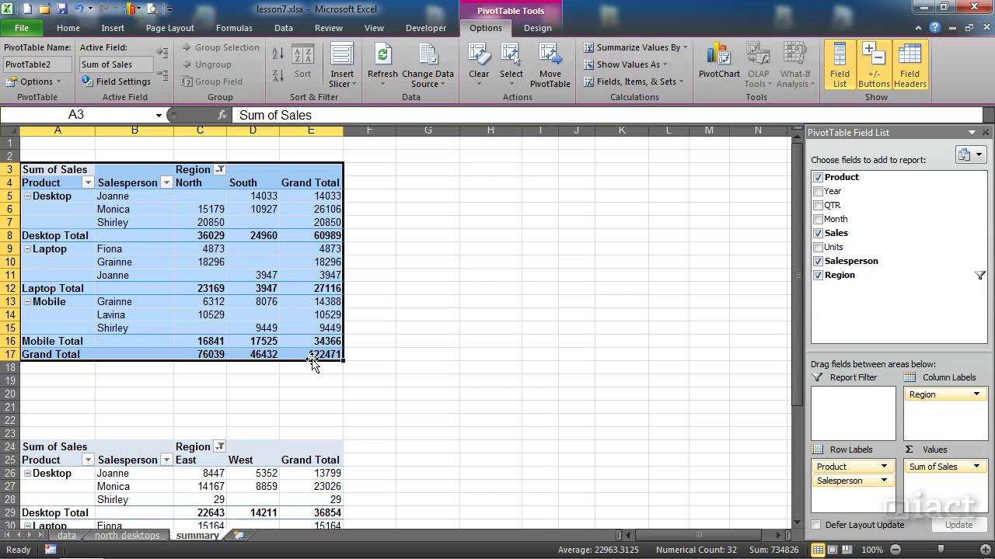
key("ctrl+c")
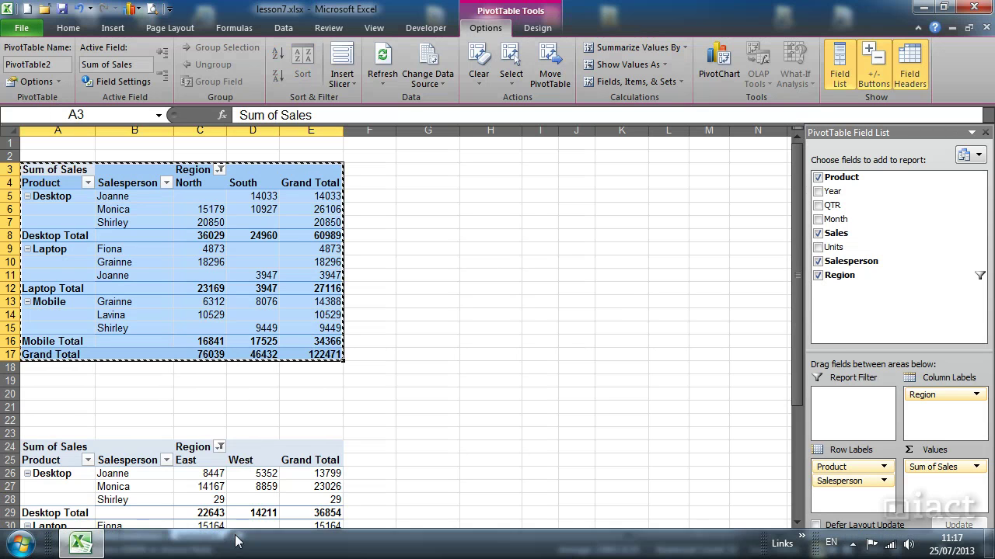
left_click(241, 536)
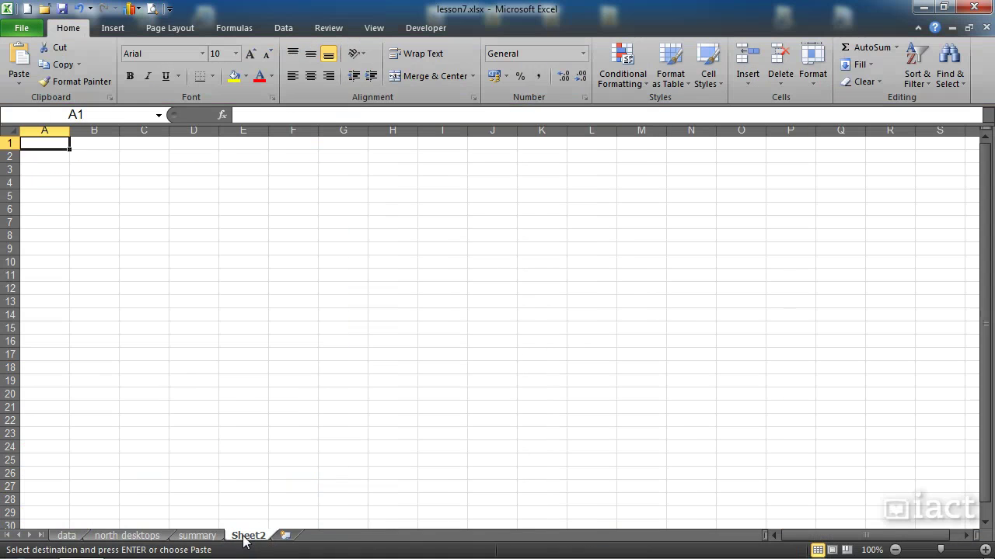
left_click(59, 181)
left_click(44, 220)
left_click(40, 210)
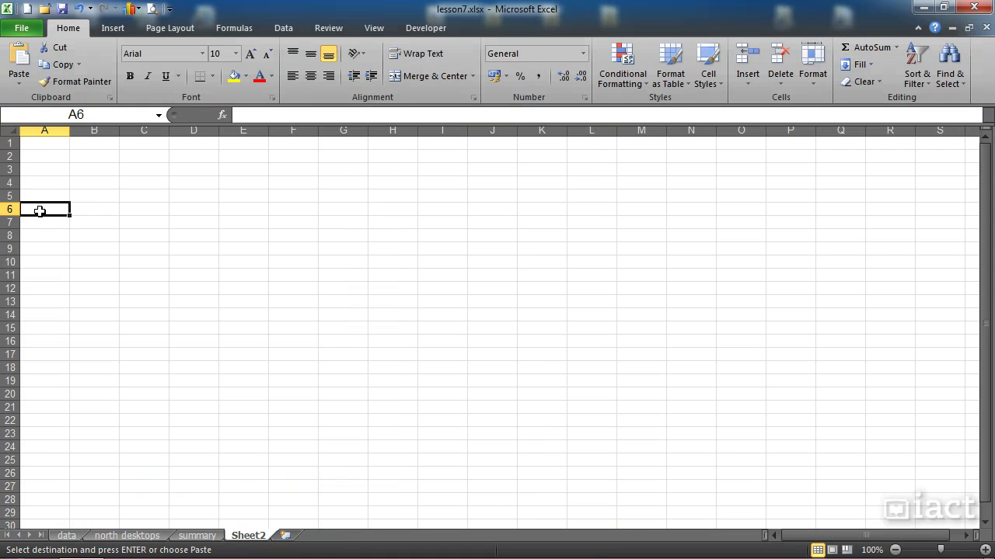
key("ctrl+v")
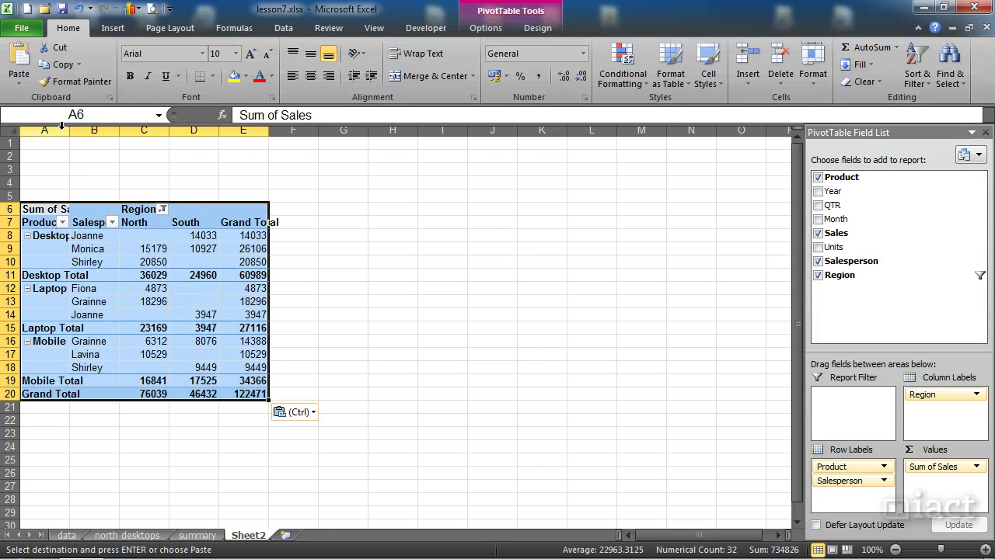
- Widen columns A to E equally on the new sheet so the pasted PivotTable's labels fit
left_click_drag(61, 129, 278, 129)
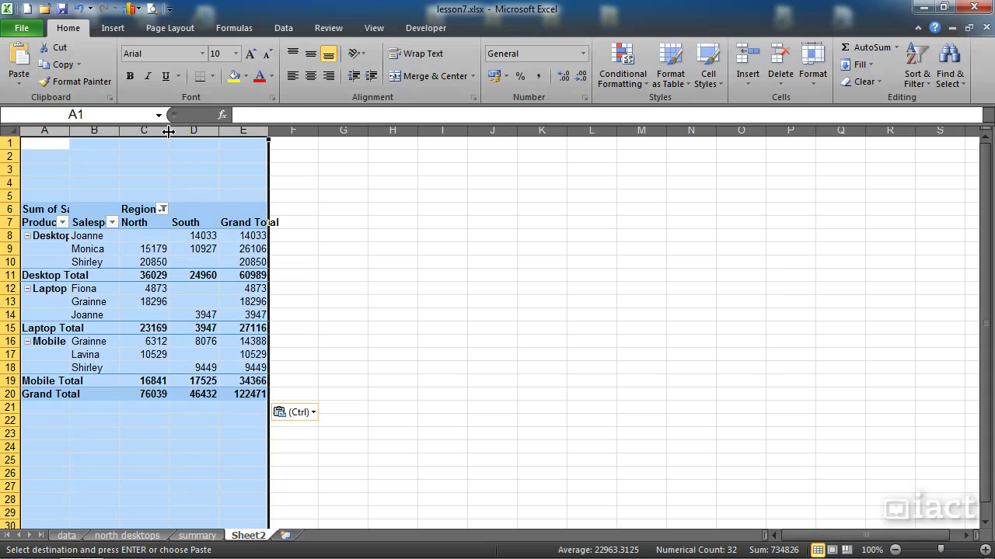
left_click_drag(168, 131, 201, 129)
left_click(223, 447)
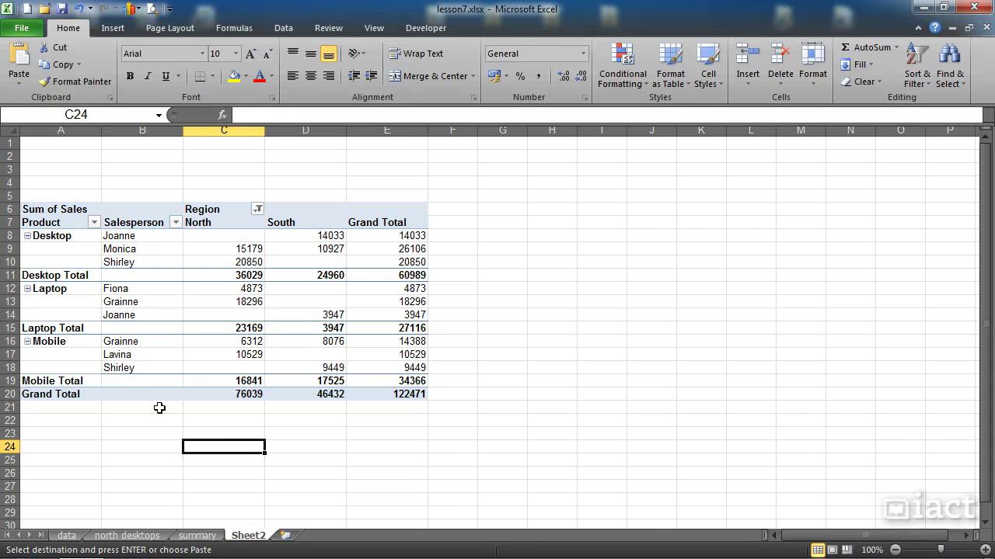
- Check the PivotTable name of the copy on Sheet2
left_click(114, 276)
left_click(150, 253)
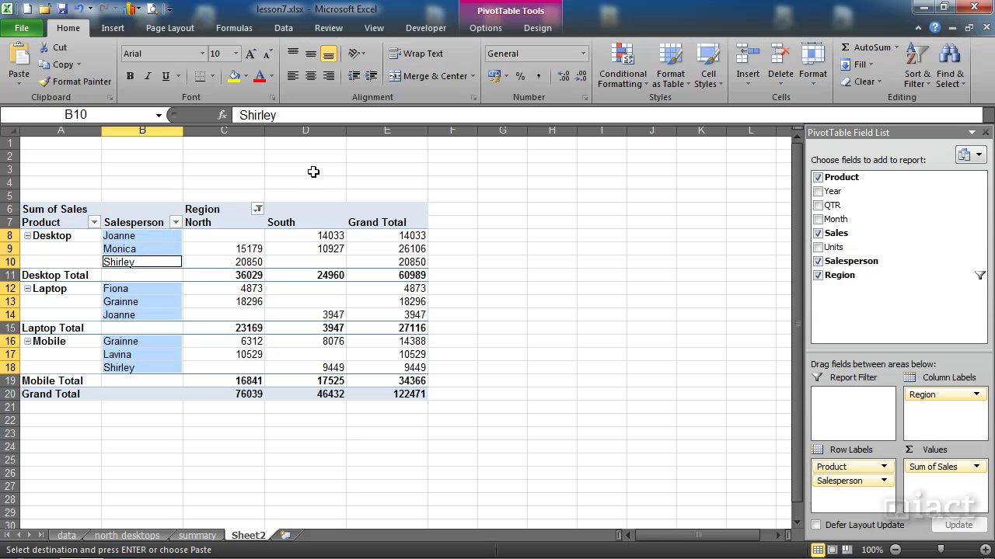
left_click(279, 303)
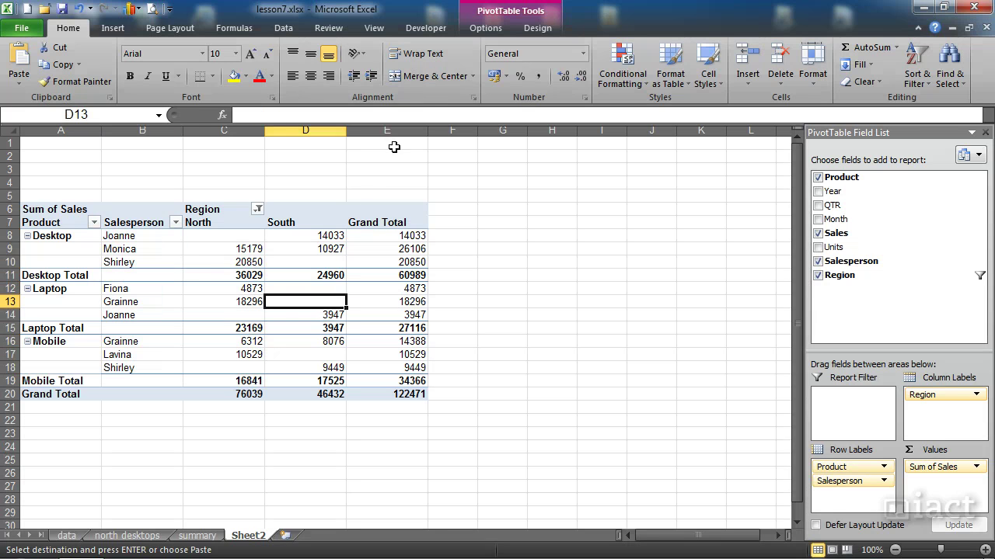
left_click(481, 28)
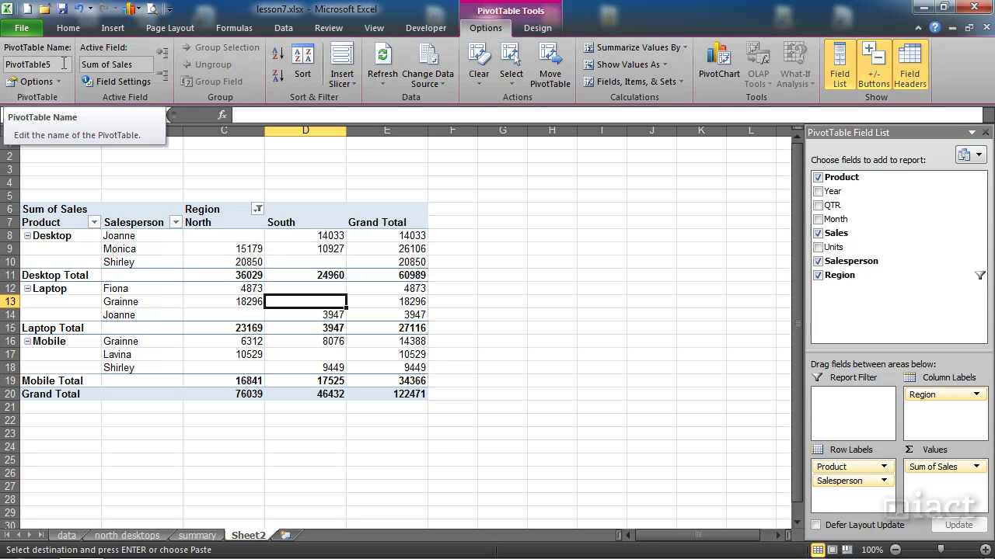
- Set the Region filter of the PivotTable copy on Sheet2 to show all regions
left_click(137, 249)
left_click(130, 315)
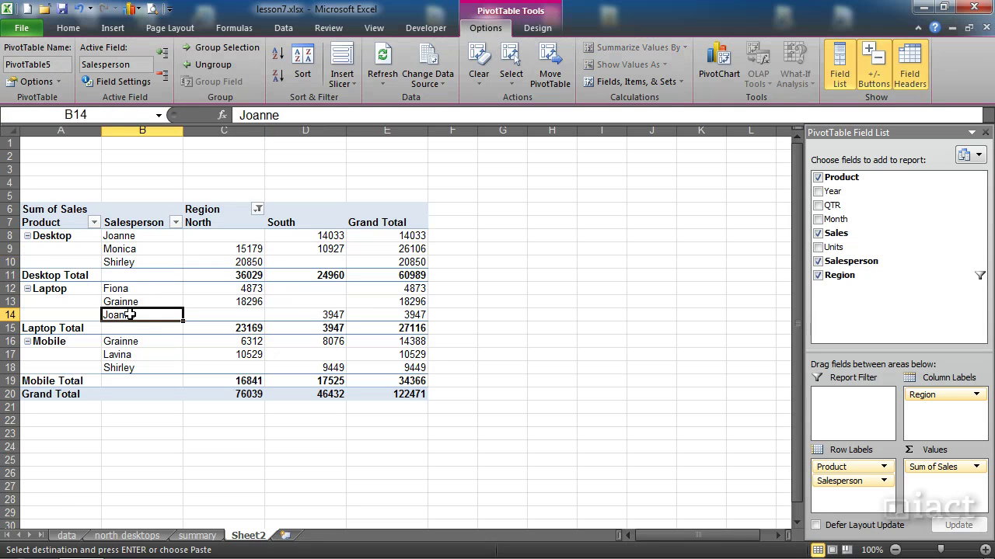
left_click(126, 369, "shift")
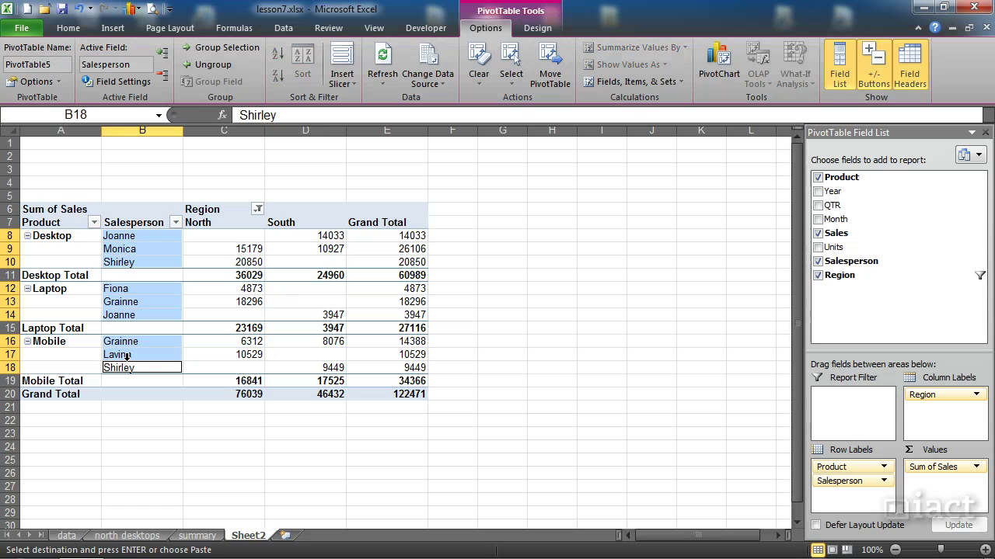
left_click(259, 210)
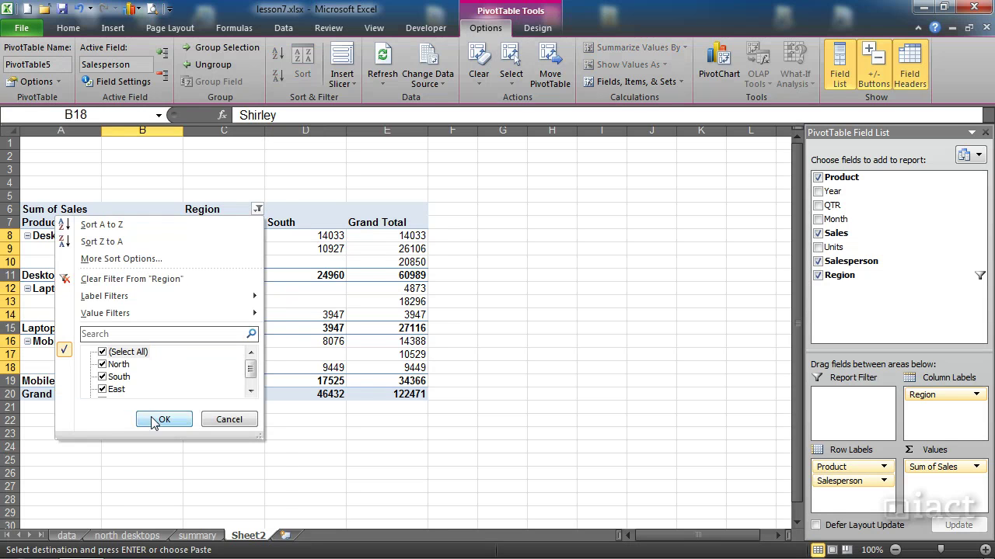
left_click(159, 420)
left_click(221, 301)
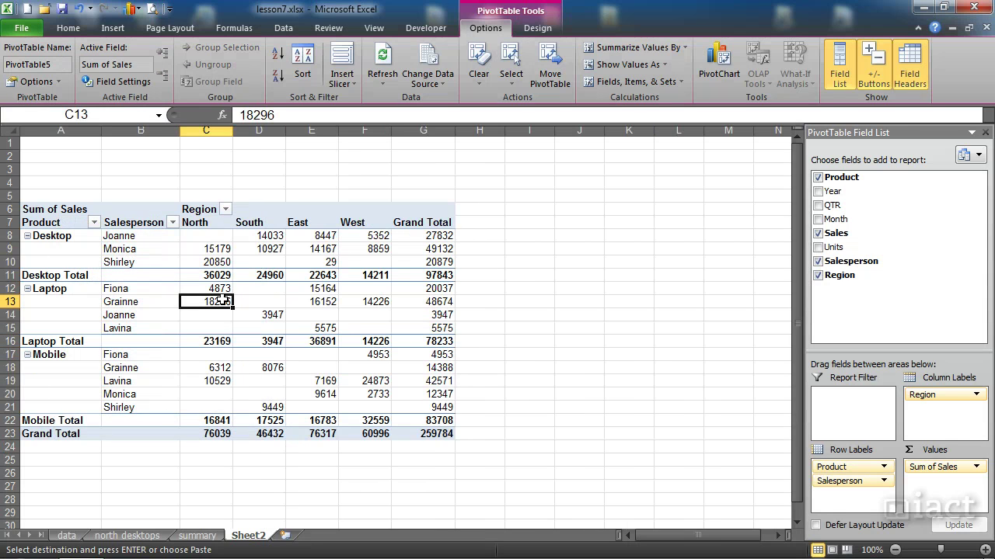
- Check the two filtered PivotTables on the summary sheet and clear the pending copy selection
left_click(199, 536)
left_click(206, 312)
left_click(179, 484)
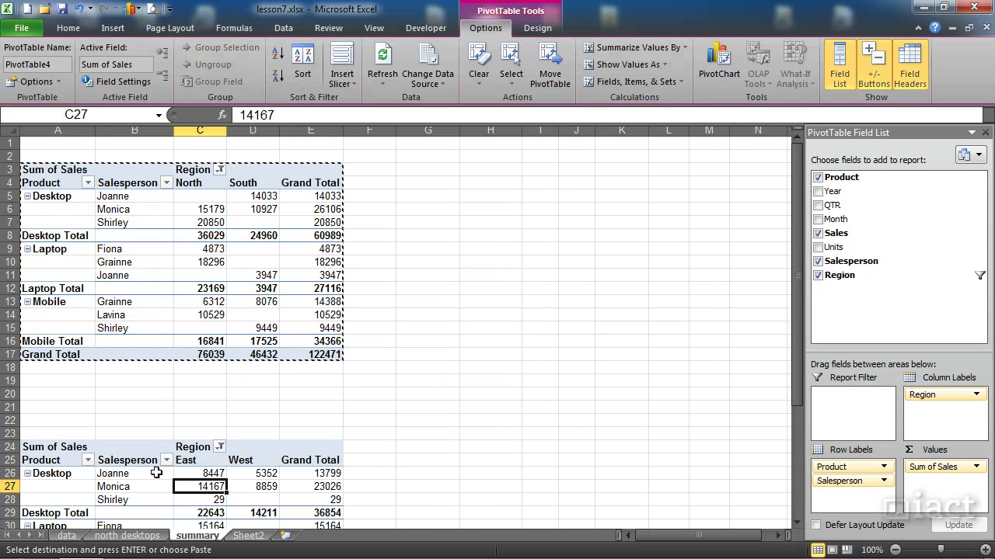
key("Escape")
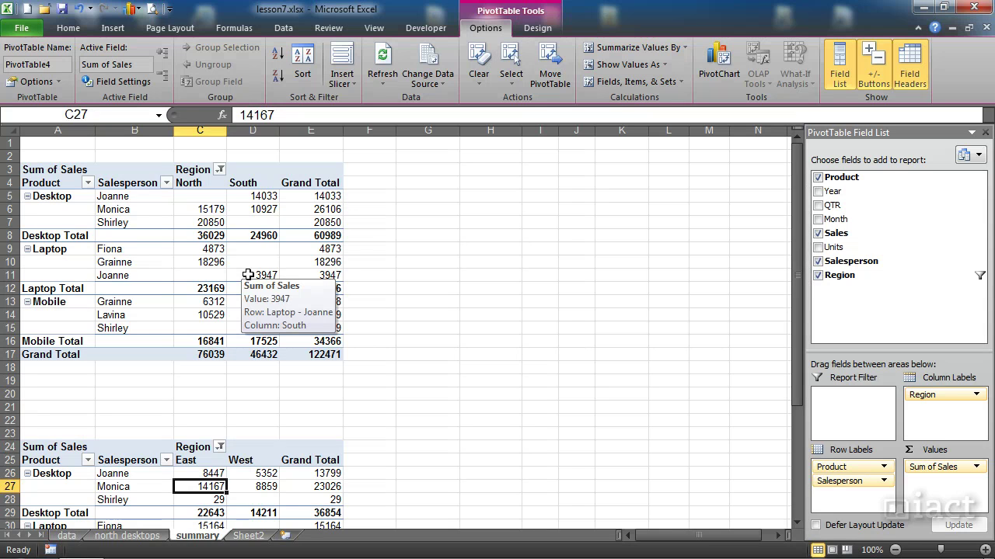
- Copy the North and South PivotTable in A3:E17 of the summary sheet and paste it at cell A4 of a new workbook
left_click_drag(73, 169, 319, 355)
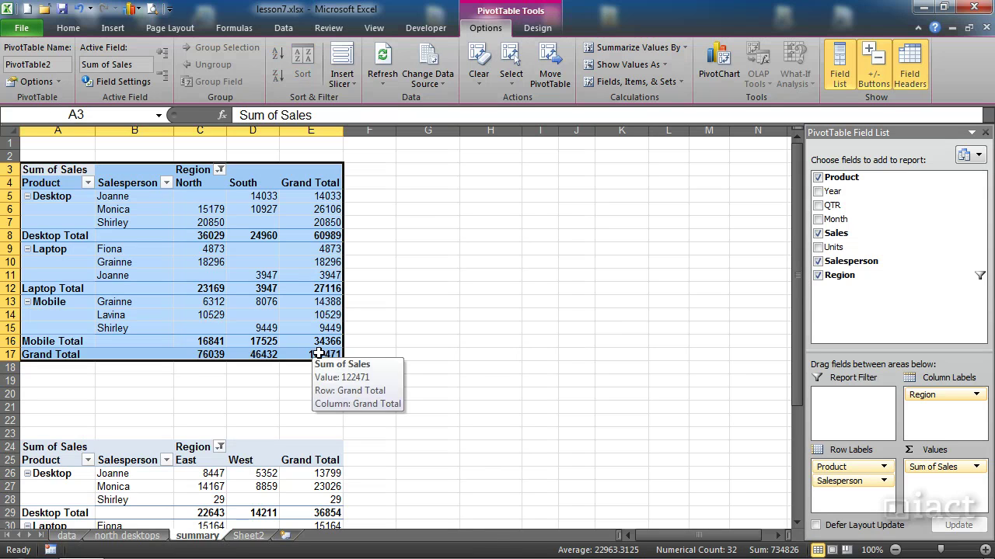
key("ctrl+c")
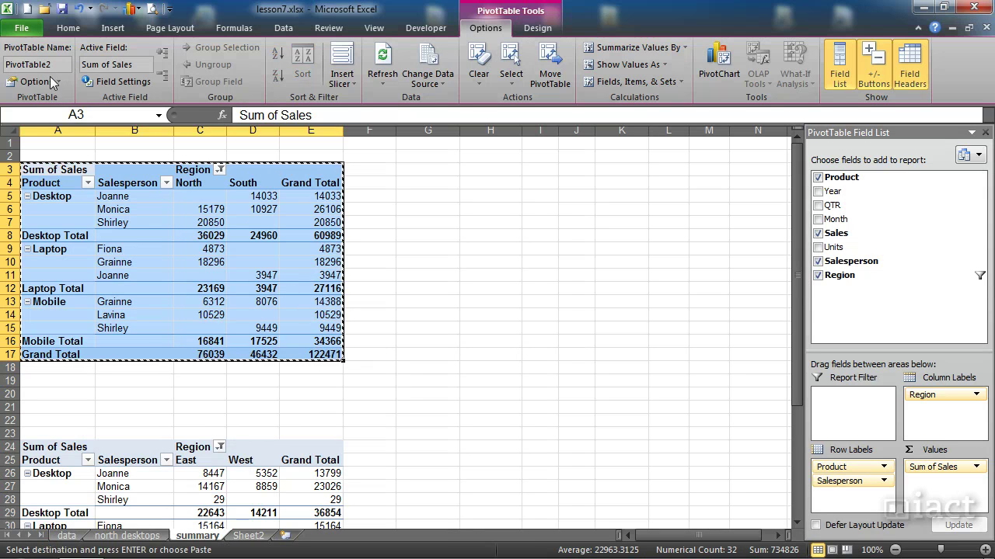
left_click(28, 9)
left_click(46, 200)
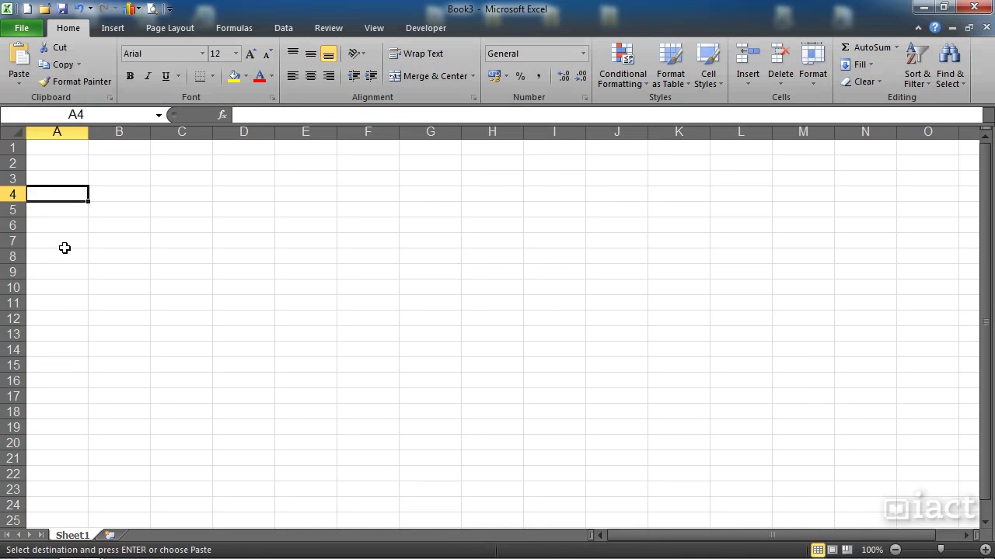
key("ctrl+v")
- Widen columns A to E equally in the new workbook so the pasted PivotTable's contents fit
left_click_drag(82, 130, 380, 131)
left_click(390, 289)
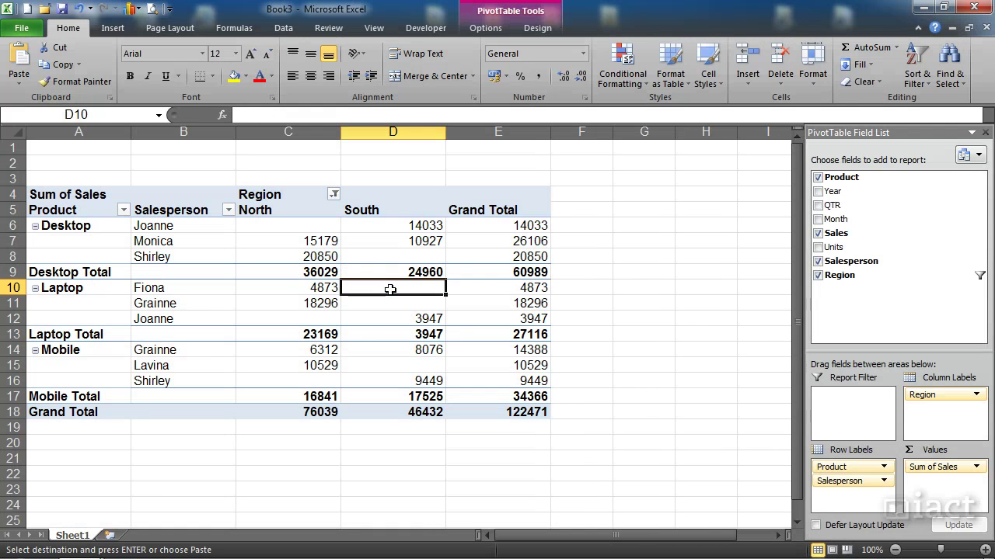
left_click(351, 320)
- Refresh the pasted PivotTable in the new workbook from its source data
left_click(312, 257)
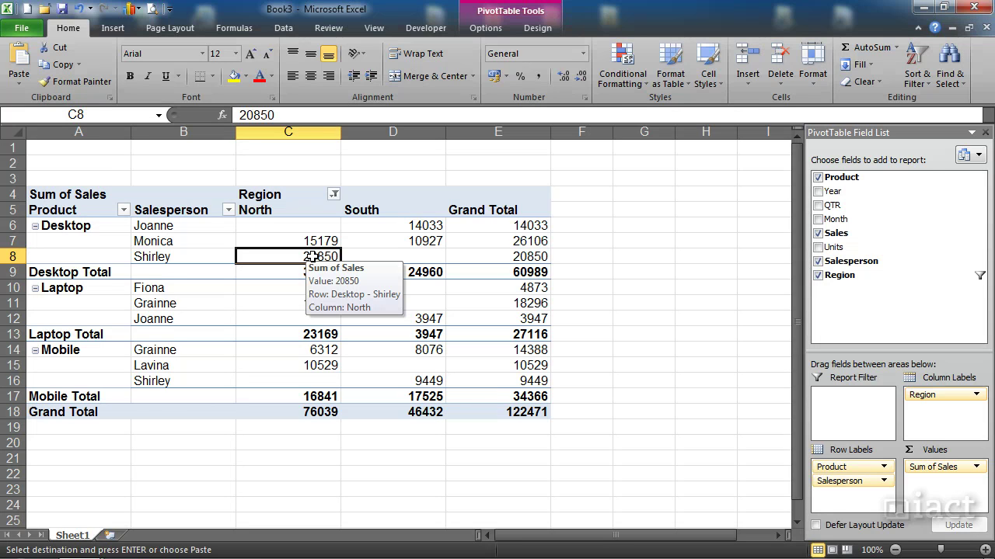
right_click(313, 259)
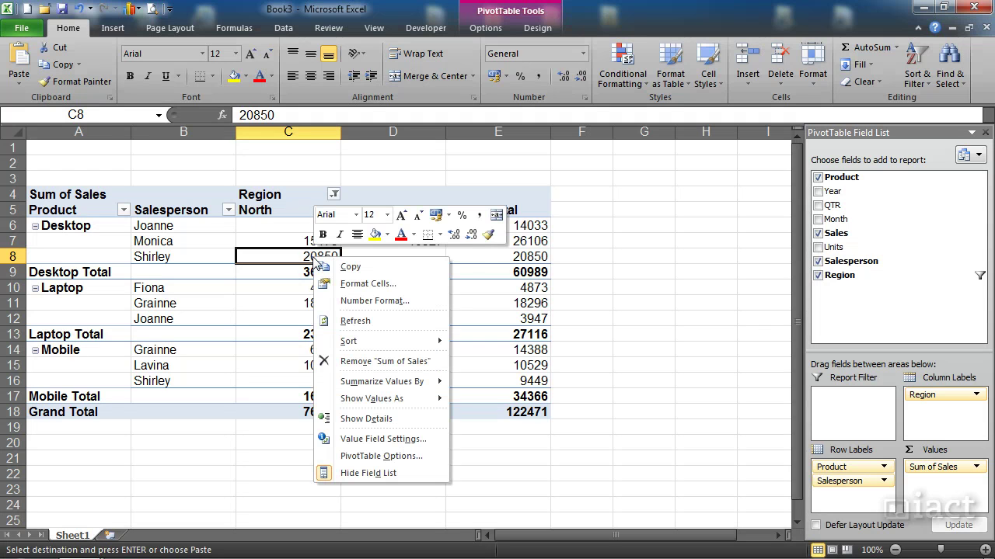
left_click(328, 323)
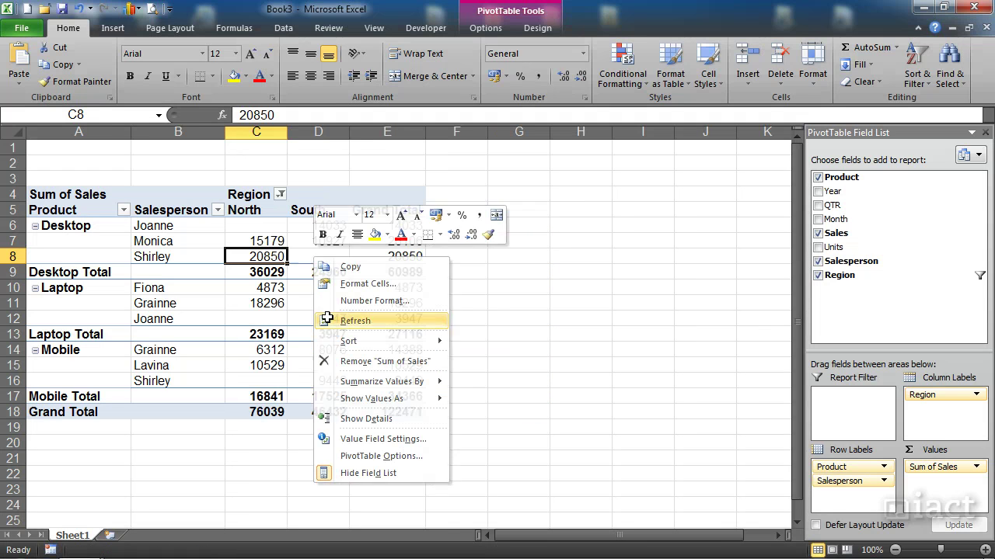
left_click(289, 288)
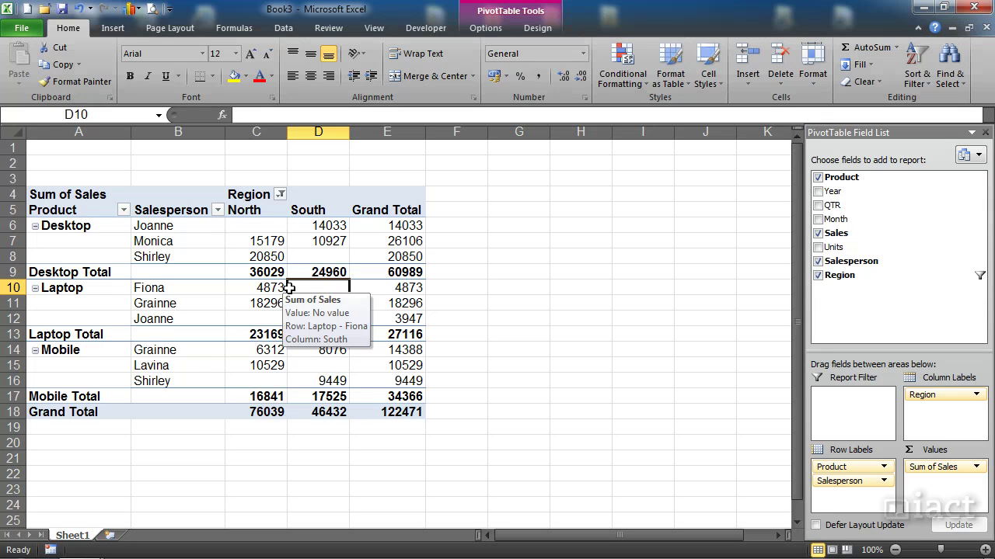